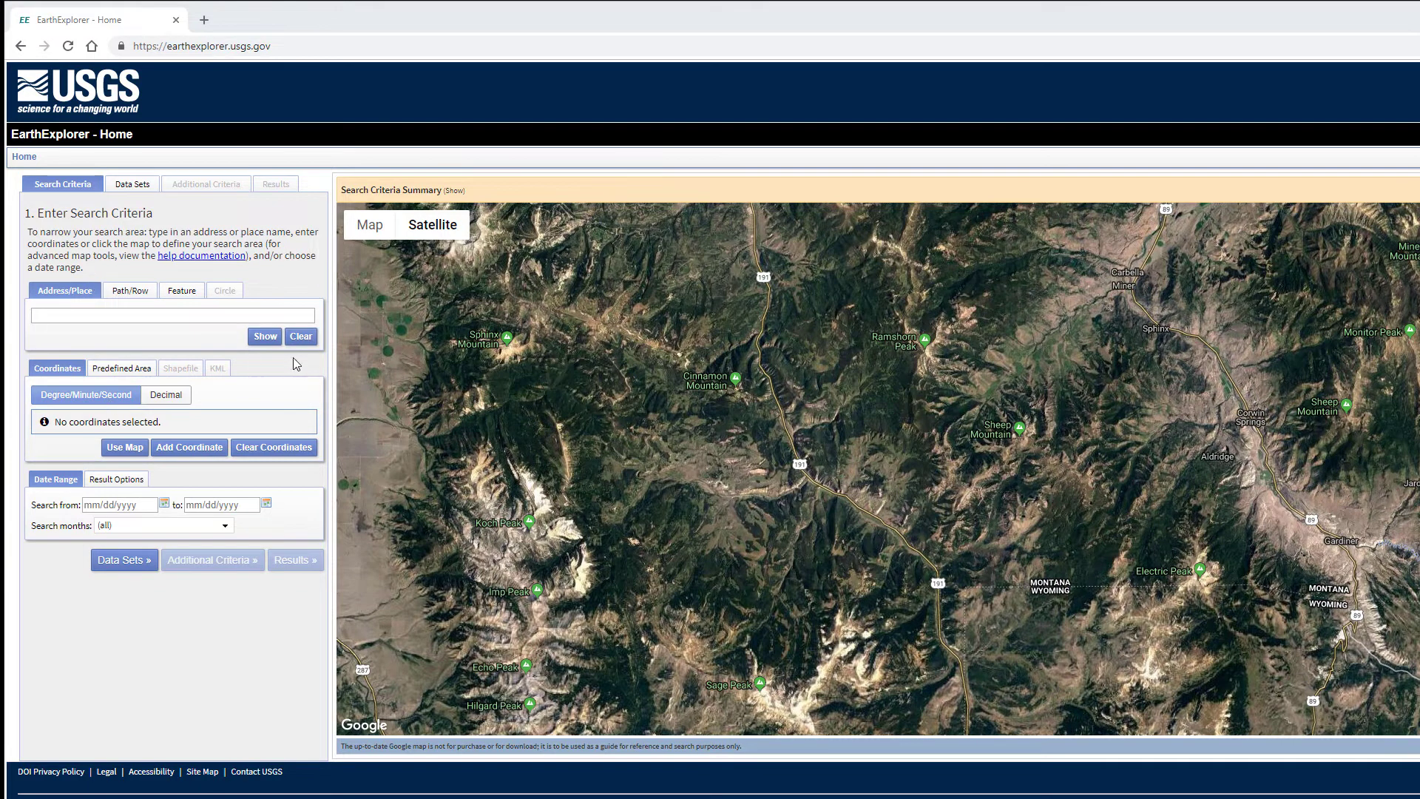
Step: Glance at the Predefined Area options, then pan the satellite map to frame the canyon
{"action": "left_click", "coordinate": [116, 371]}
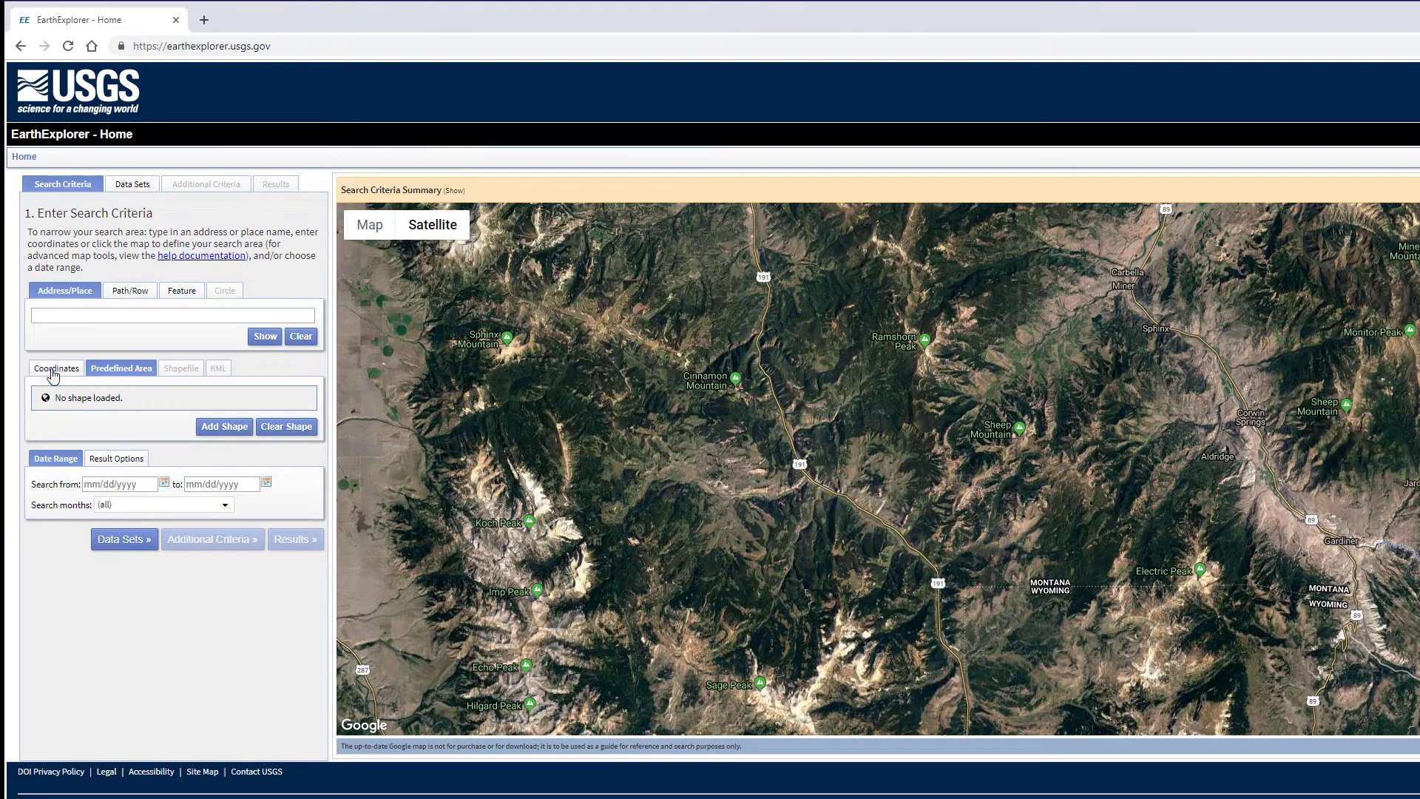
{"action": "left_click", "coordinate": [49, 369]}
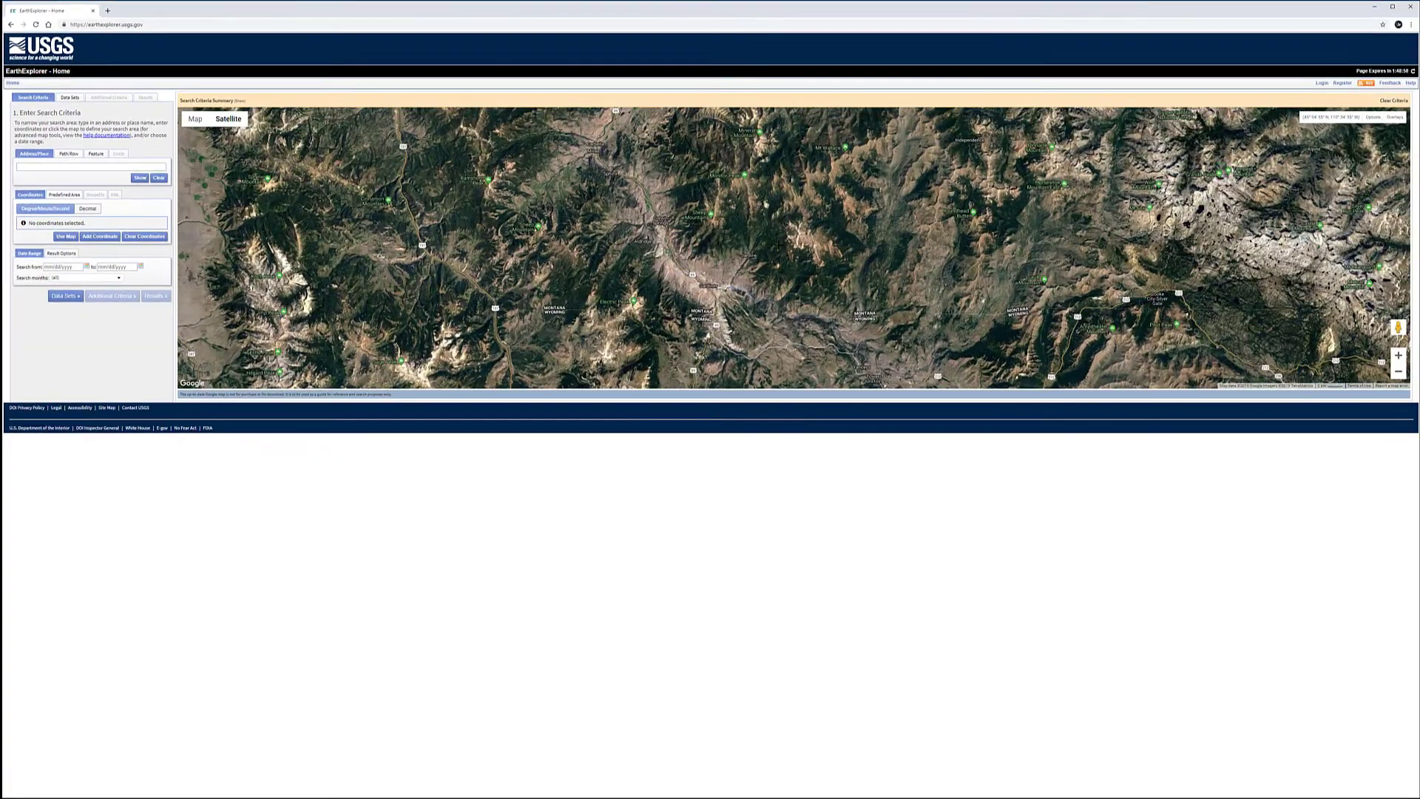
{"action": "left_click_drag", "start_coordinate": [743, 254], "coordinate": [728, 215]}
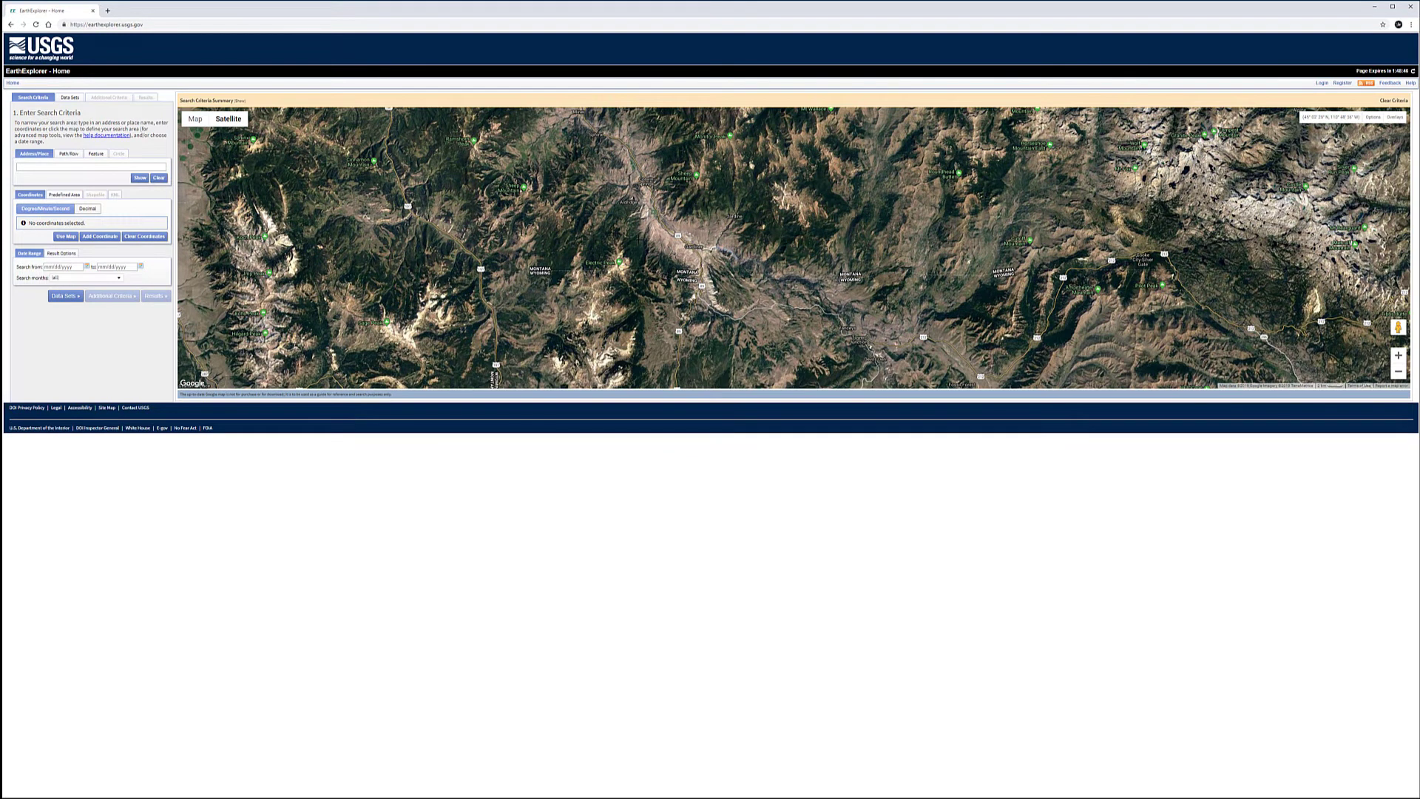
{"action": "mouse_move", "coordinate": [764, 215]}
{"action": "left_mouse_down"}
{"action": "mouse_move", "coordinate": [757, 241]}
{"action": "mouse_move", "coordinate": [742, 227]}
{"action": "left_mouse_up"}
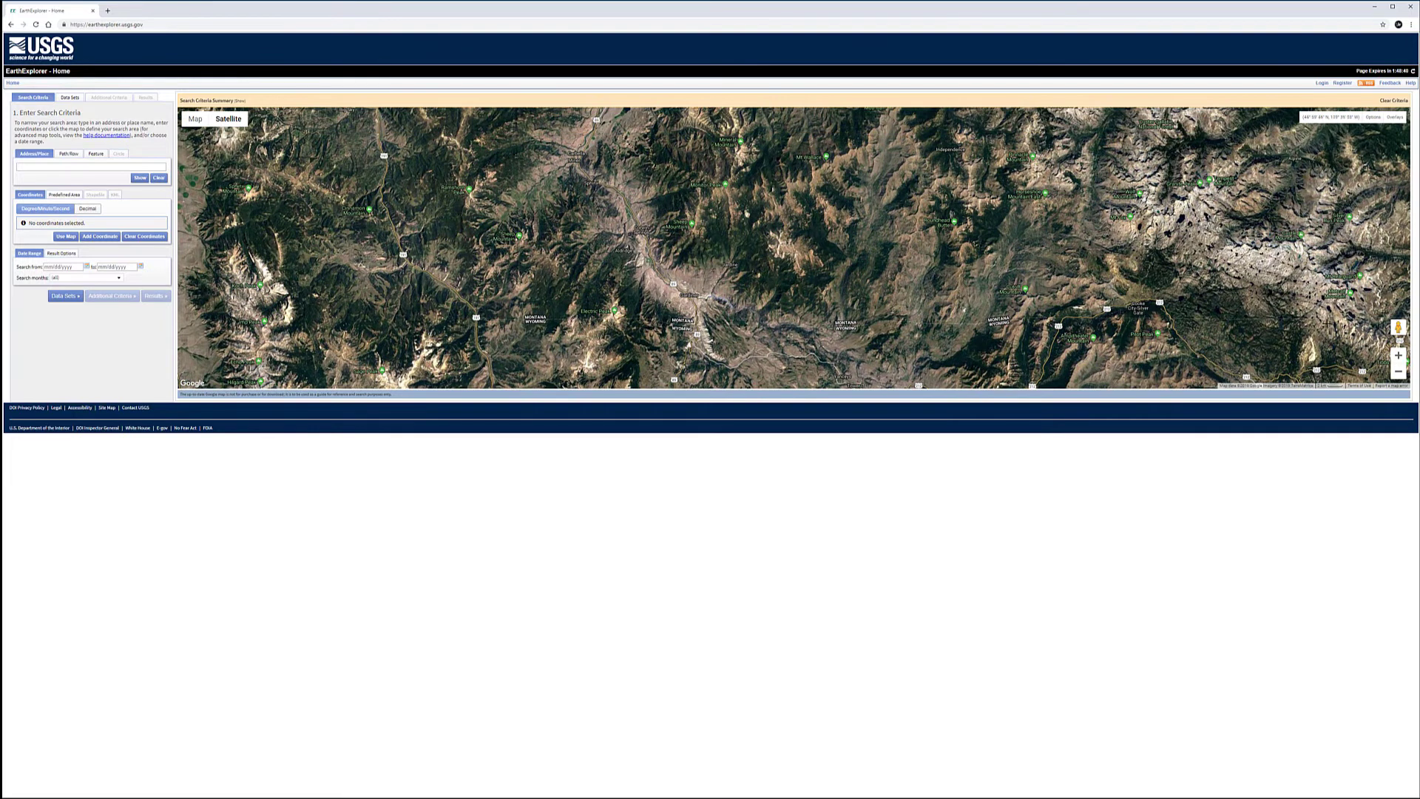
Step: Create a search area from the map view and drag its four corners inward around the canyon
{"action": "left_click", "coordinate": [66, 237]}
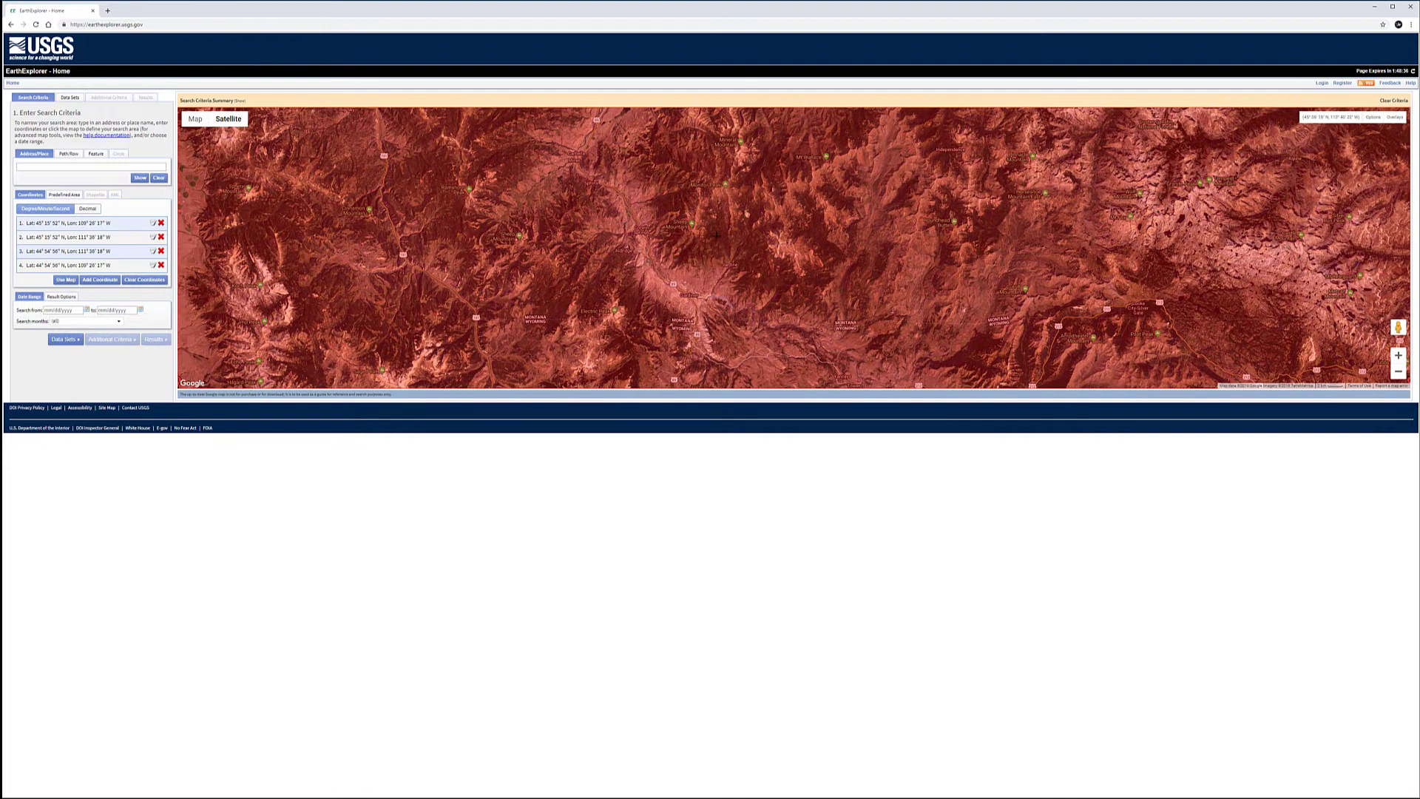
{"action": "scroll", "coordinate": [735, 204], "scroll_direction": "down", "scroll_amount": 1}
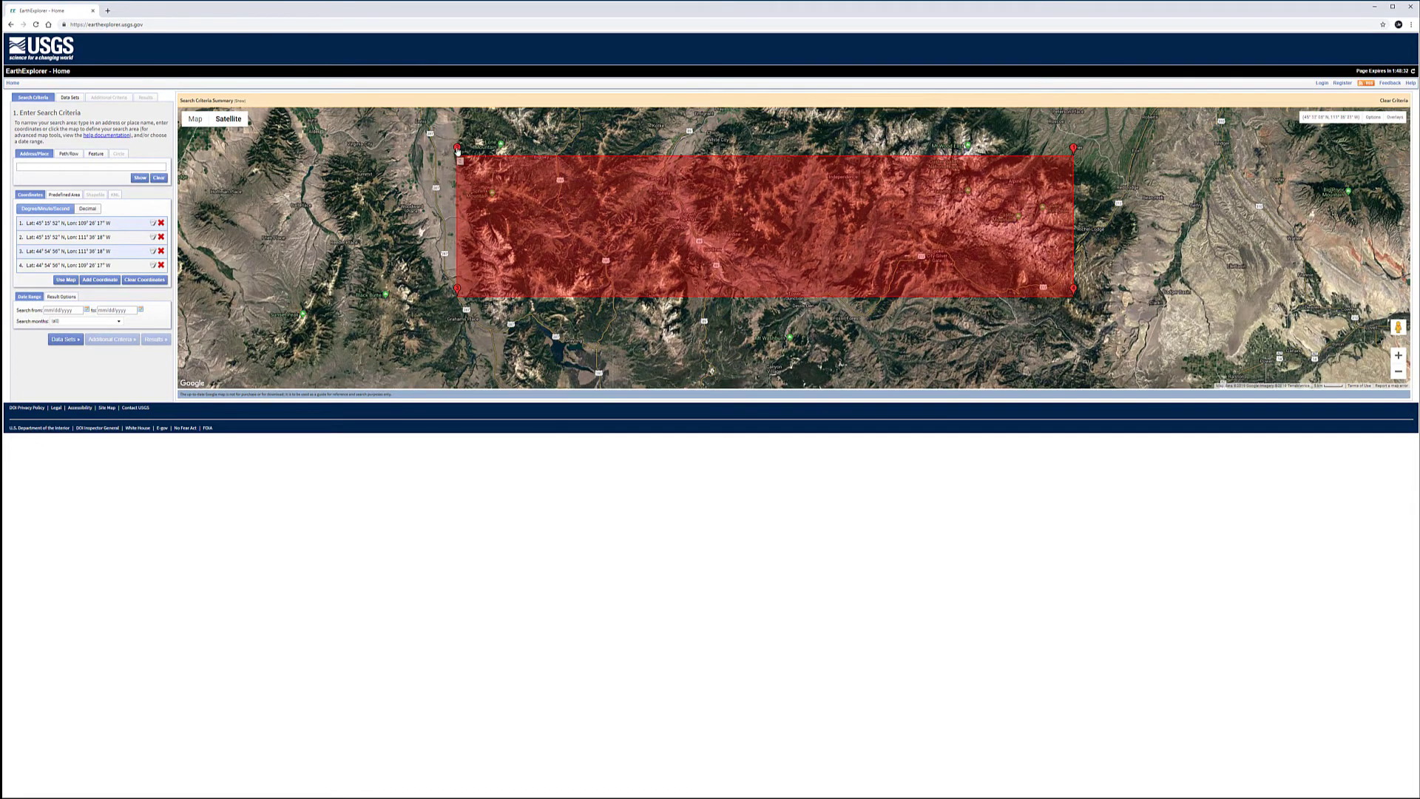
{"action": "mouse_move", "coordinate": [457, 150]}
{"action": "left_mouse_down"}
{"action": "mouse_move", "coordinate": [658, 198]}
{"action": "mouse_move", "coordinate": [645, 190]}
{"action": "left_mouse_up"}
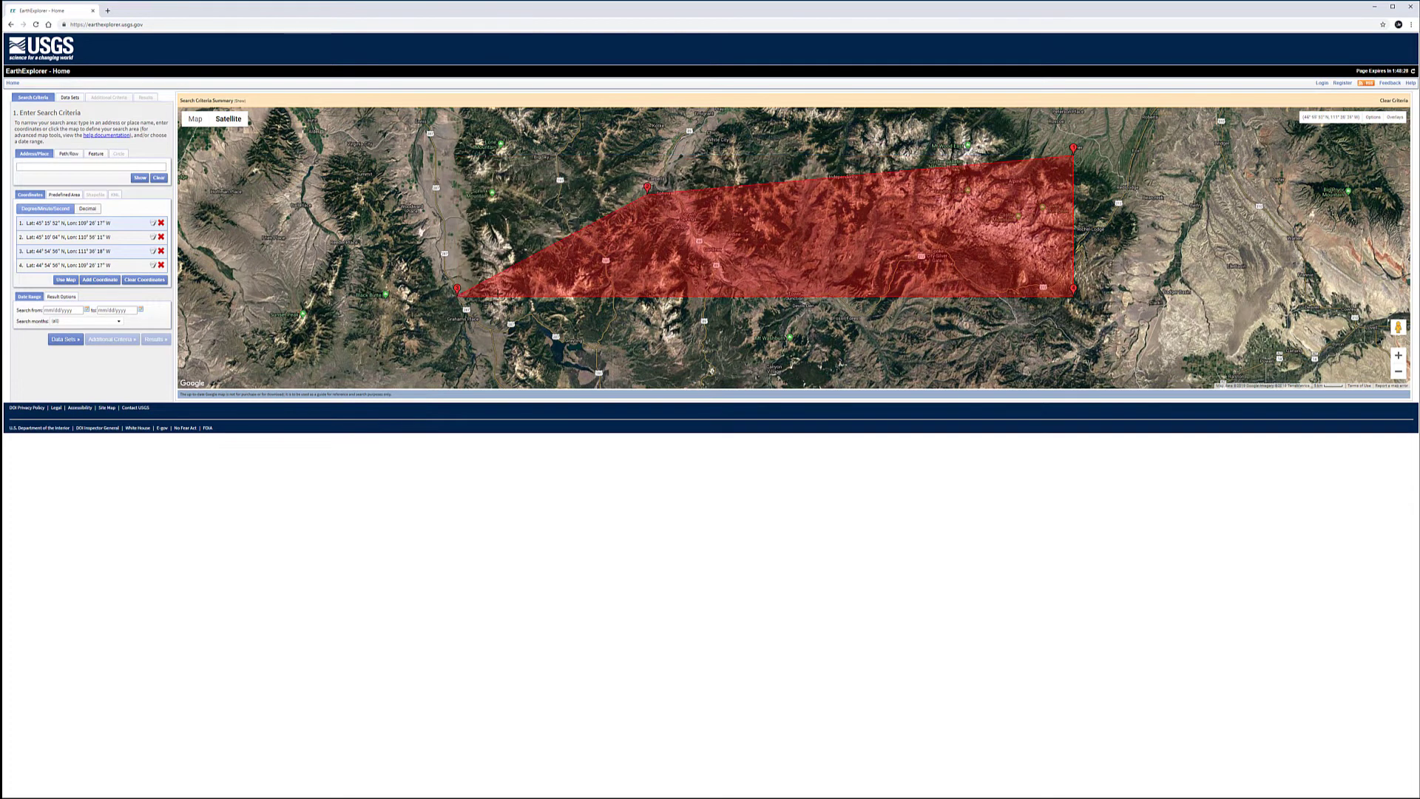
{"action": "left_click_drag", "start_coordinate": [457, 294], "coordinate": [644, 281]}
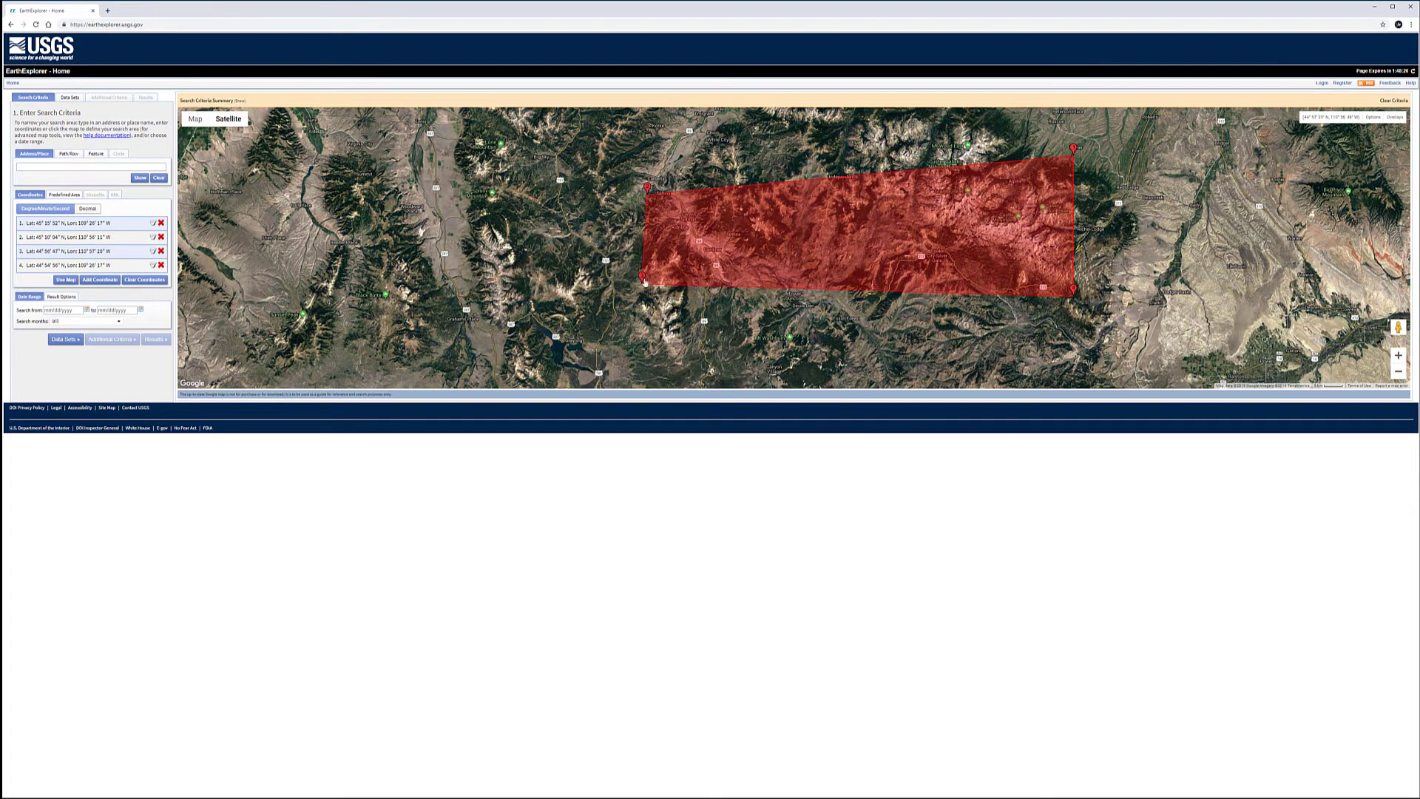
{"action": "left_click_drag", "start_coordinate": [1073, 148], "coordinate": [732, 191]}
{"action": "mouse_move", "coordinate": [1073, 290]}
{"action": "left_mouse_down"}
{"action": "mouse_move", "coordinate": [764, 265]}
{"action": "mouse_move", "coordinate": [739, 273]}
{"action": "mouse_move", "coordinate": [758, 298]}
{"action": "left_mouse_up"}
Step: Fine-tune the polygon corners to span roughly 44°56'–45°10' N, 110°37'–110°57' W
{"action": "scroll", "coordinate": [712, 255], "scroll_direction": "up", "scroll_amount": 1}
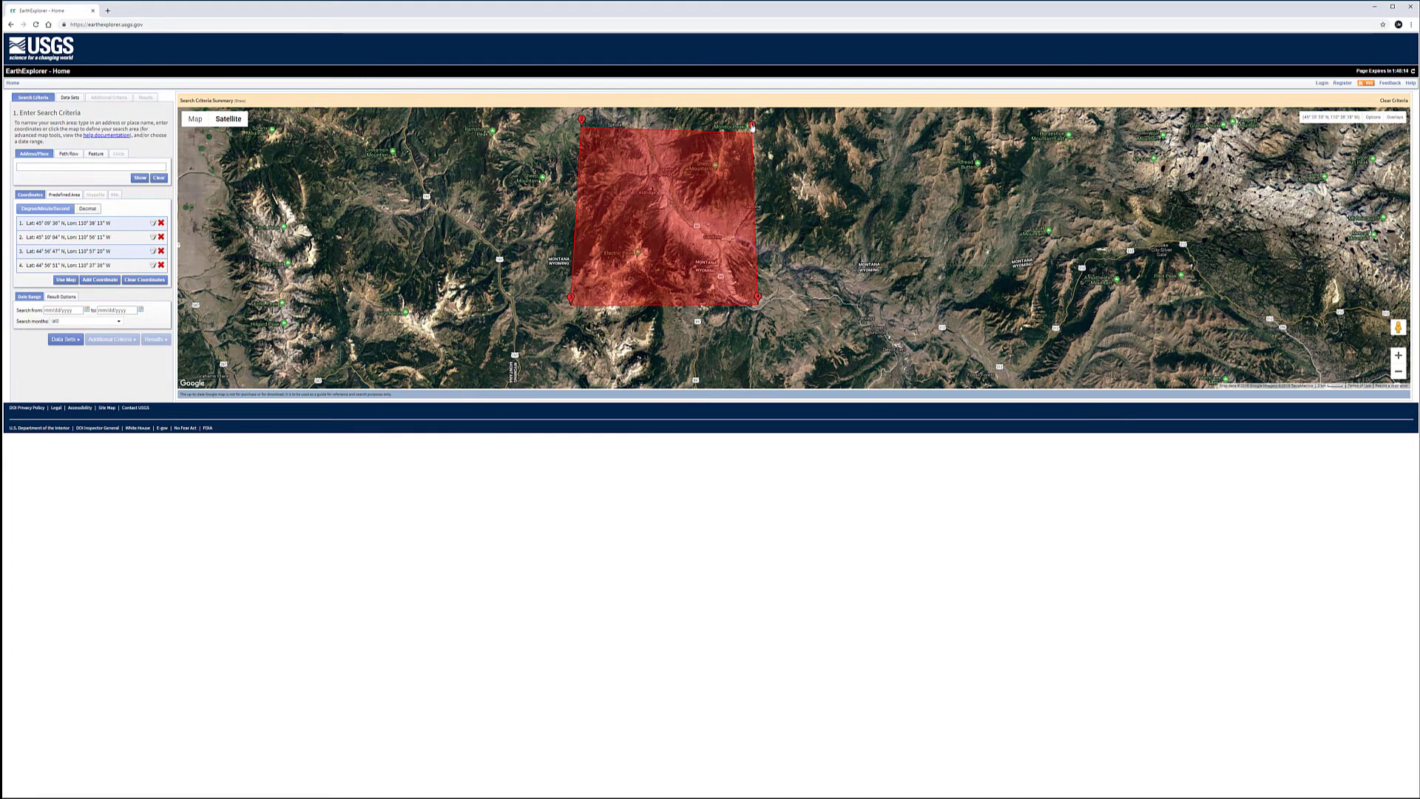
{"action": "mouse_move", "coordinate": [749, 133]}
{"action": "left_mouse_down"}
{"action": "mouse_move", "coordinate": [748, 191]}
{"action": "mouse_move", "coordinate": [749, 177]}
{"action": "left_mouse_up"}
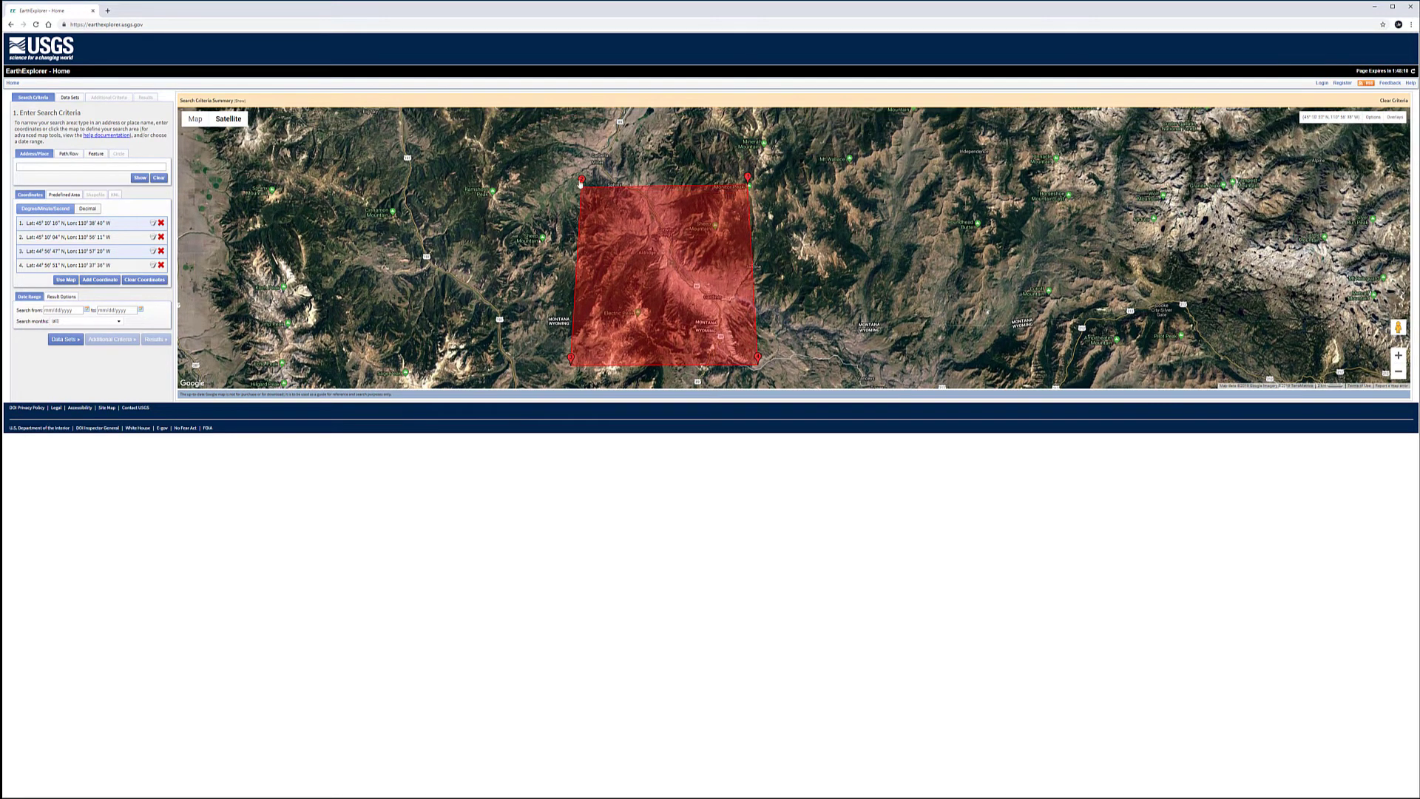
{"action": "left_click_drag", "start_coordinate": [580, 180], "coordinate": [568, 179]}
{"action": "left_click_drag", "start_coordinate": [755, 177], "coordinate": [756, 178]}
{"action": "left_click_drag", "start_coordinate": [570, 358], "coordinate": [570, 356]}
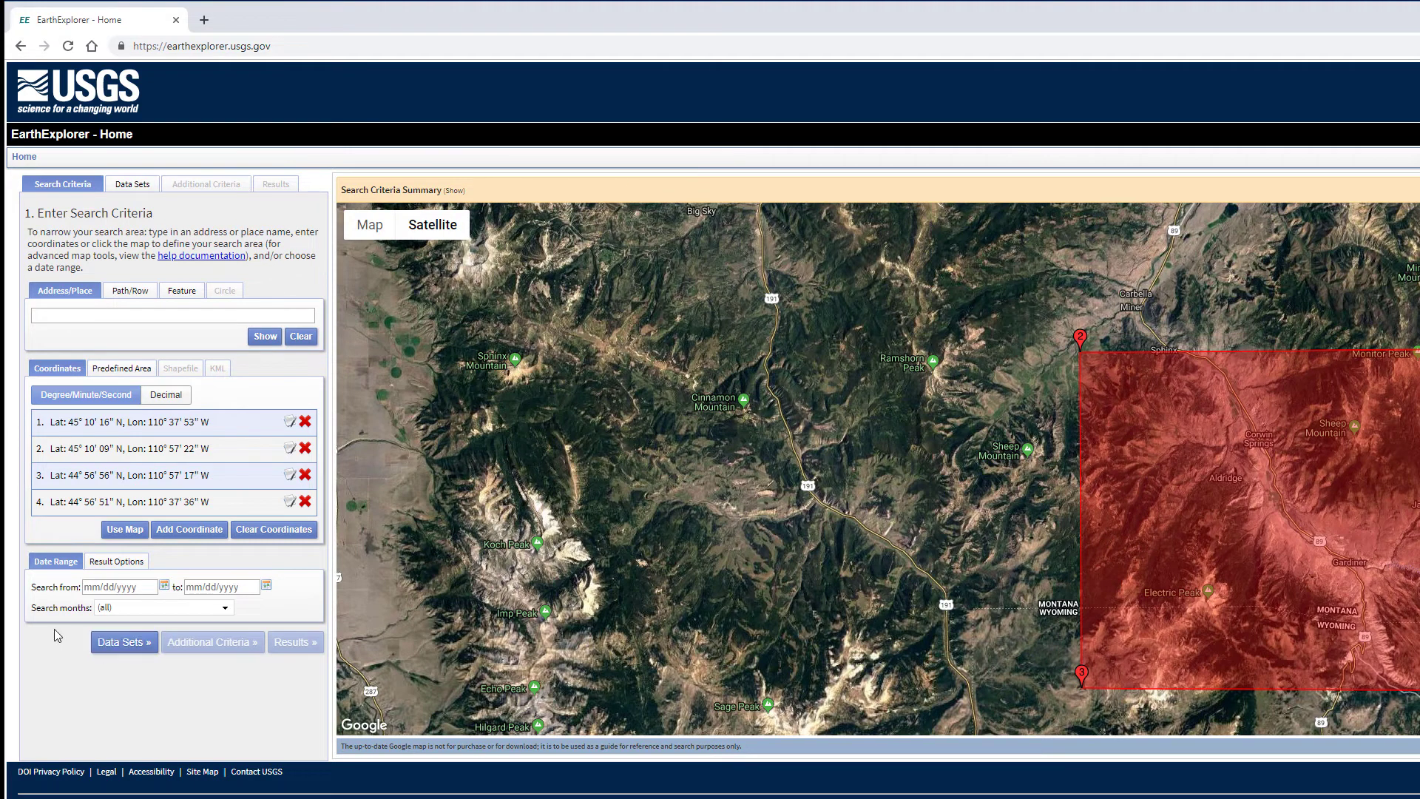
Step: Go to Data Sets and browse the Digital Maps, Commercial Satellites and CEOS Legacy categories
{"action": "left_click", "coordinate": [125, 644]}
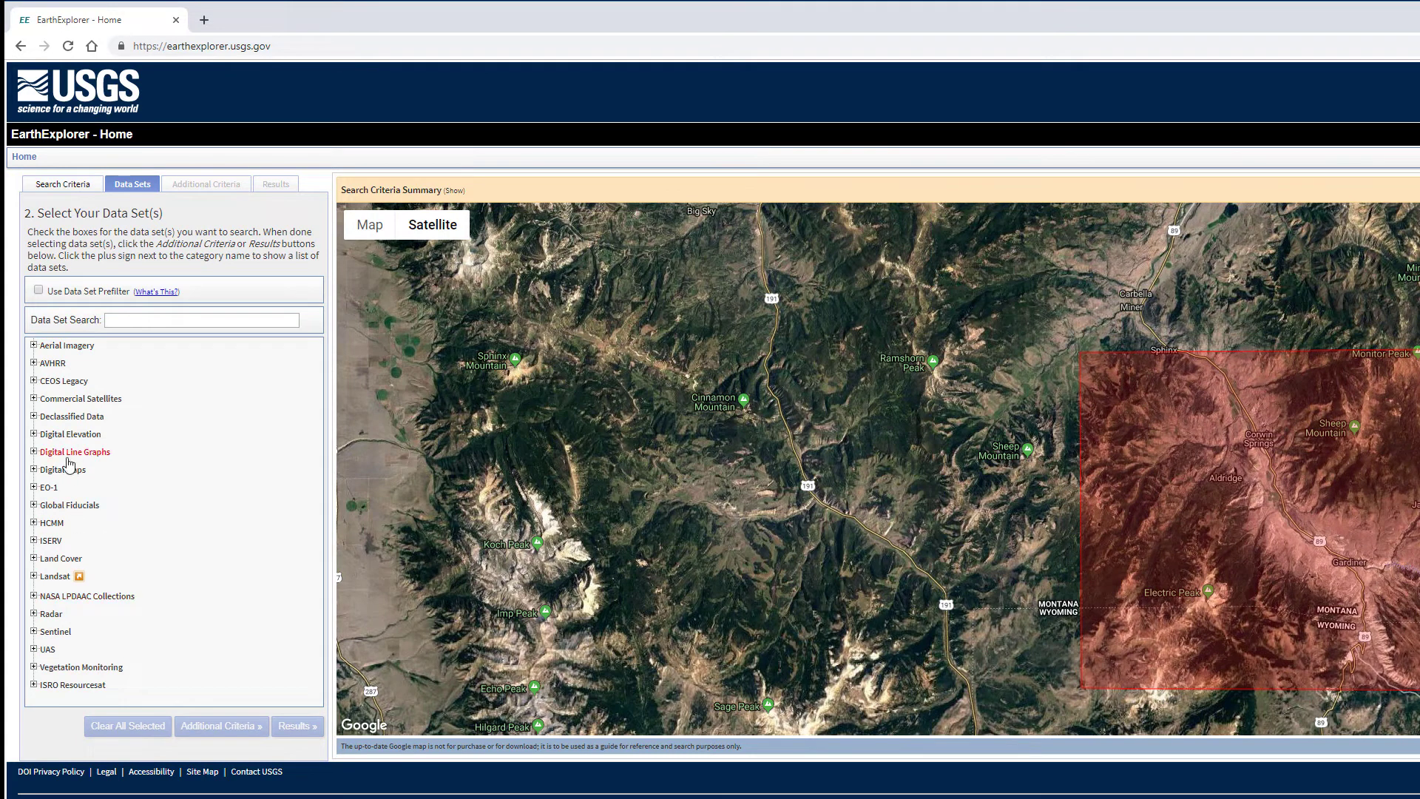
{"action": "left_click", "coordinate": [33, 470]}
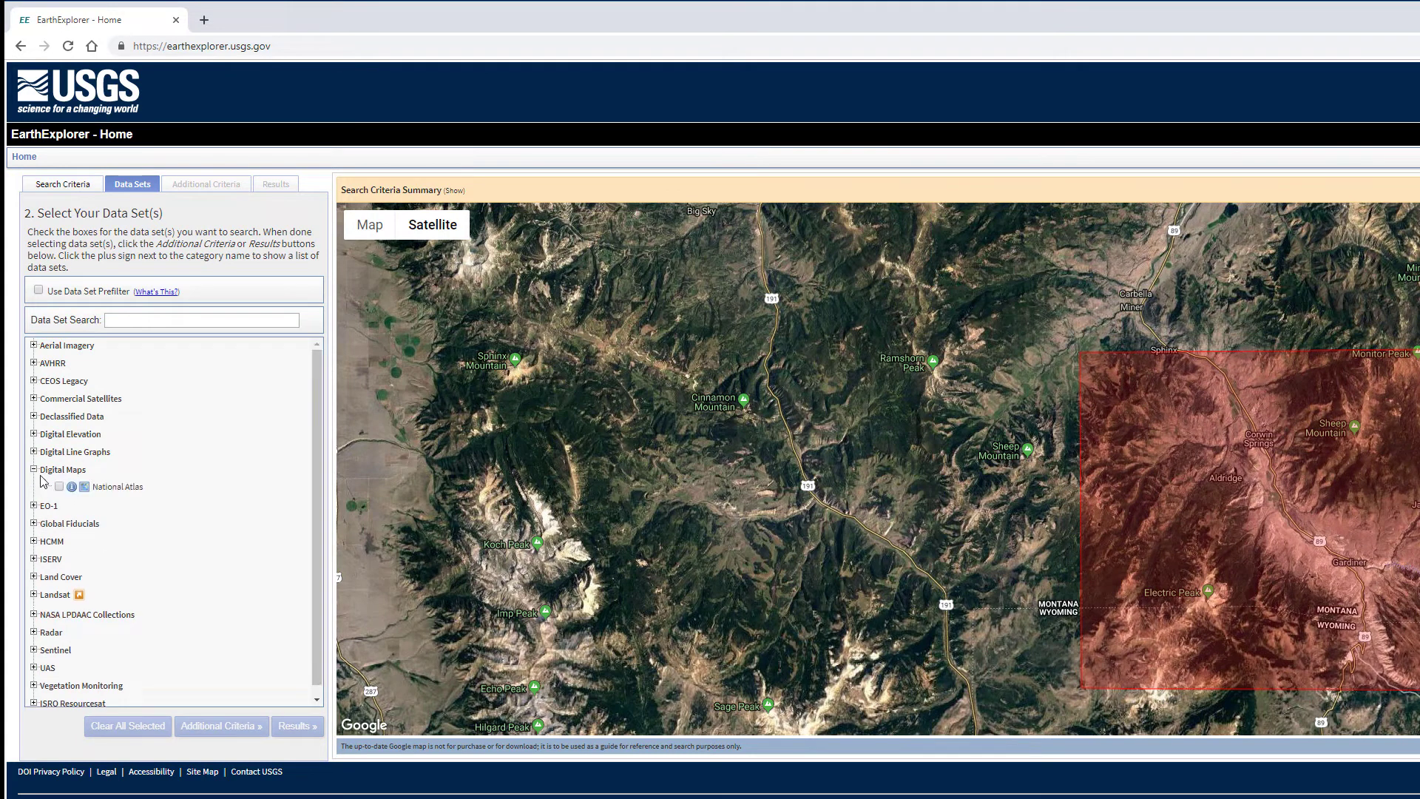
{"action": "left_click", "coordinate": [33, 470]}
{"action": "left_click", "coordinate": [33, 399]}
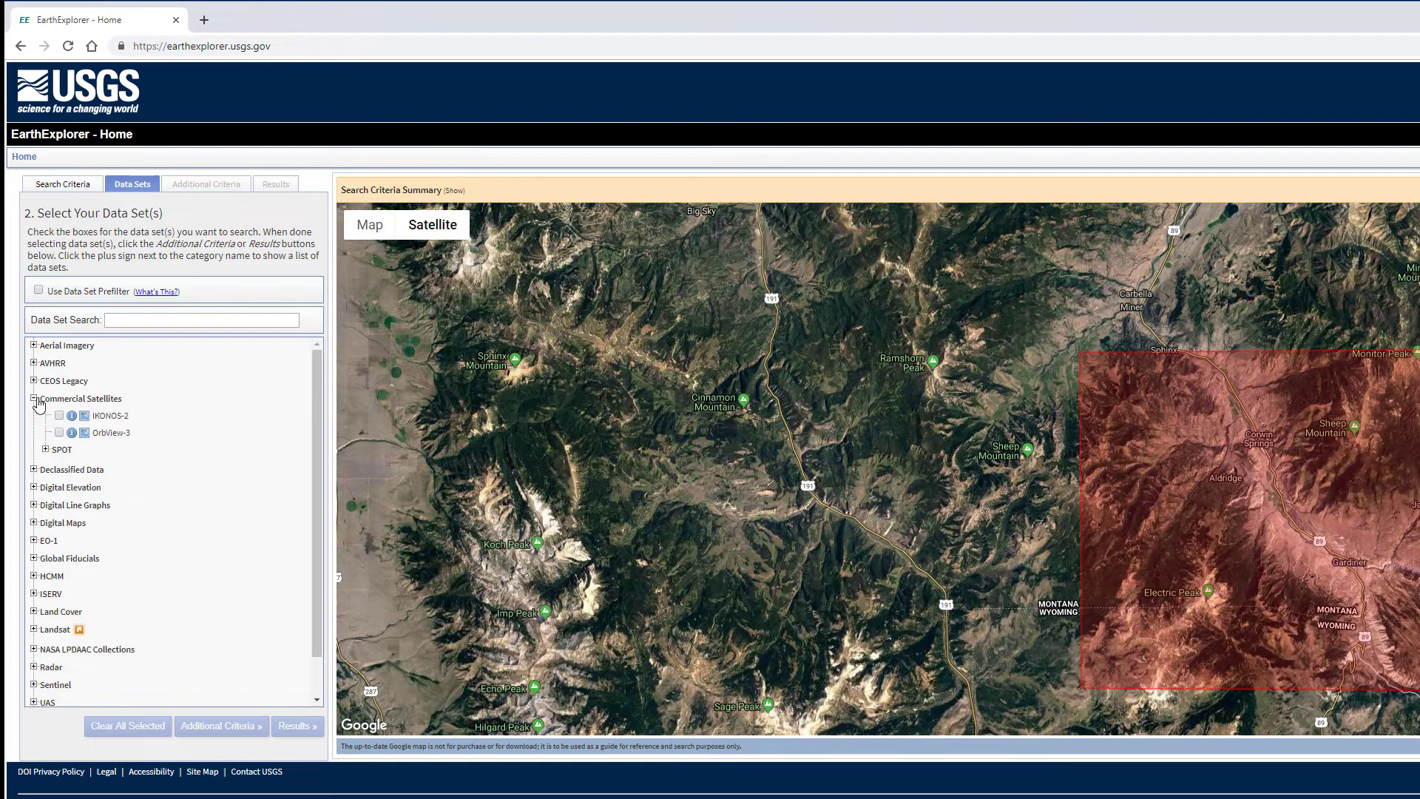
{"action": "left_click", "coordinate": [34, 398]}
{"action": "left_click", "coordinate": [34, 381]}
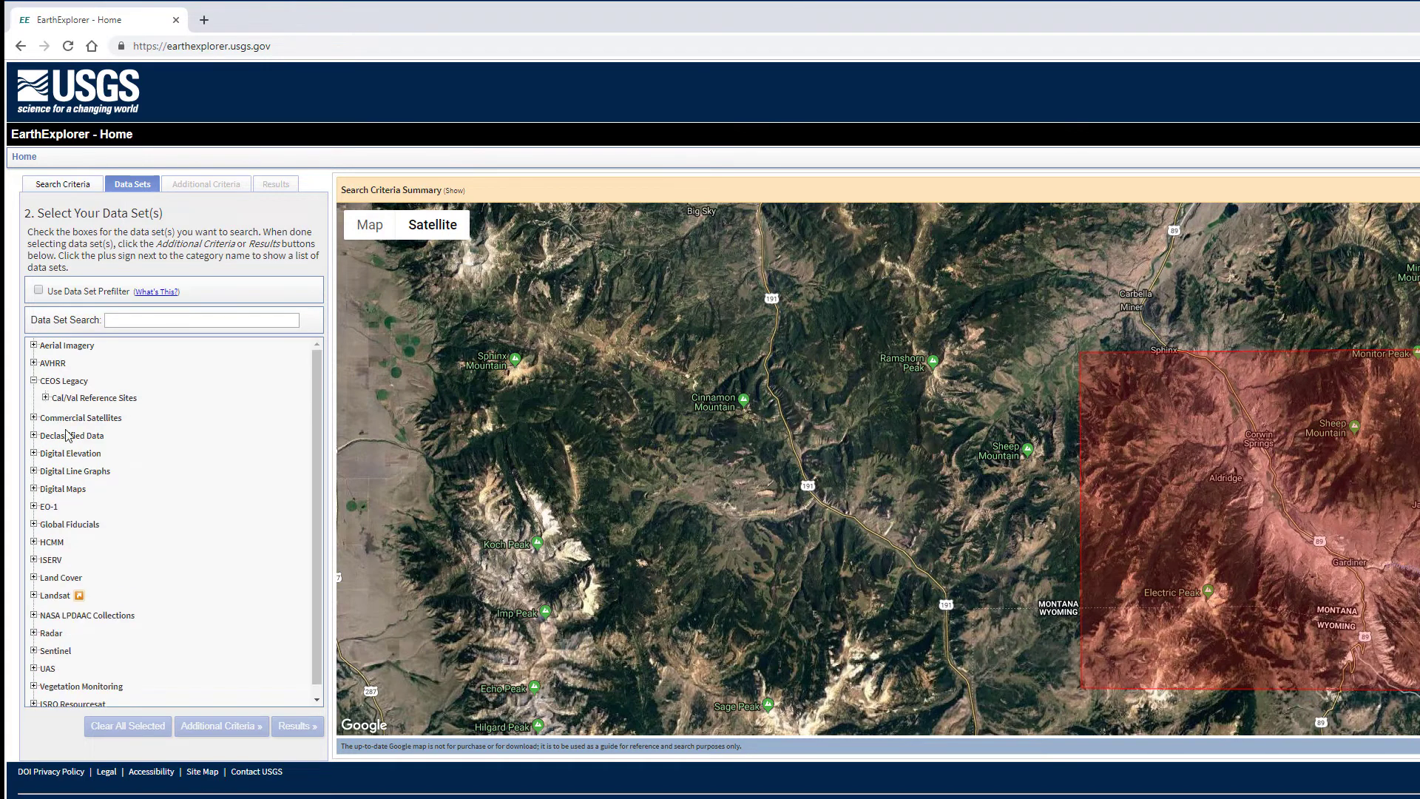
{"action": "left_click", "coordinate": [34, 380]}
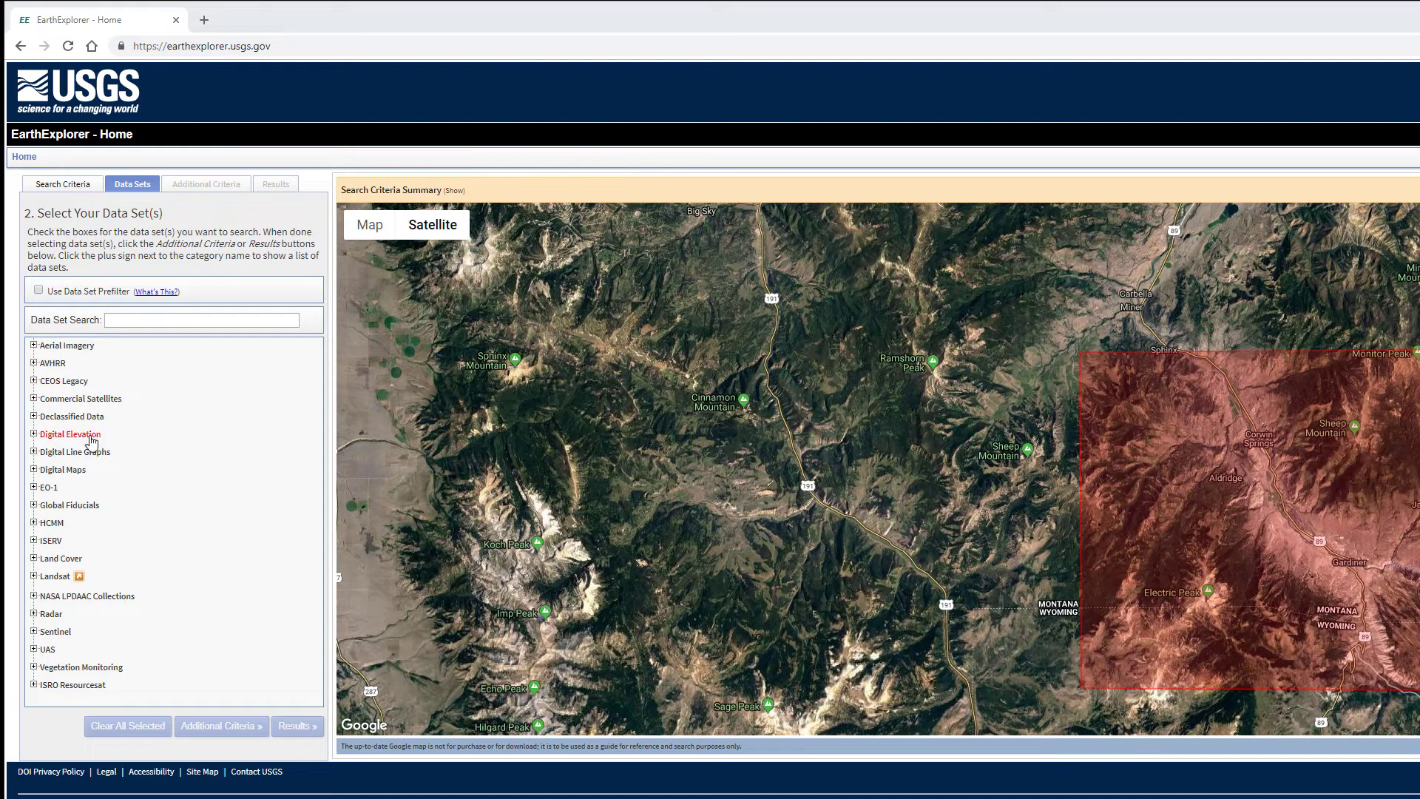
Step: Tick ASTER GLOBAL DEM under Digital Elevation and accept its data-use terms
{"action": "left_click", "coordinate": [33, 434]}
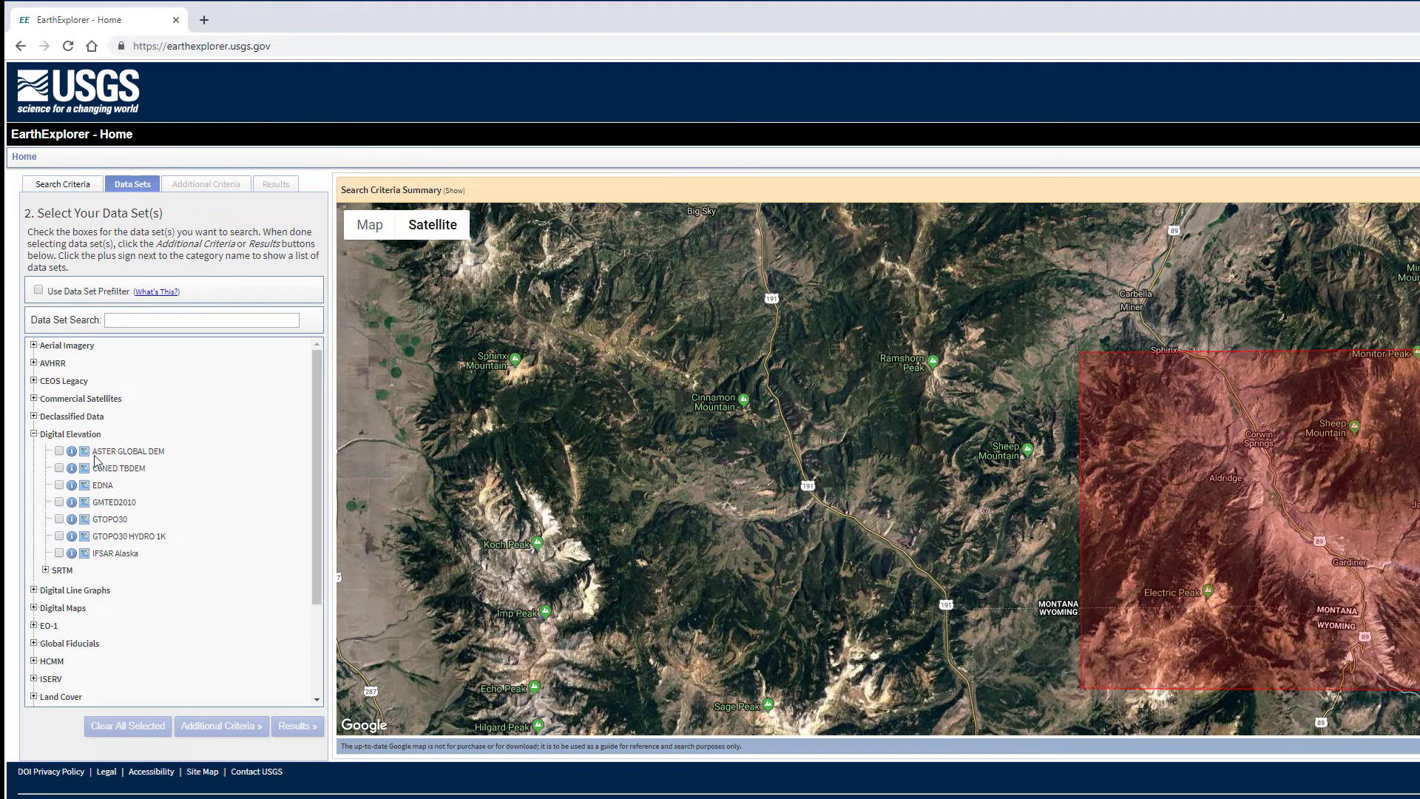
{"action": "left_click", "coordinate": [59, 451]}
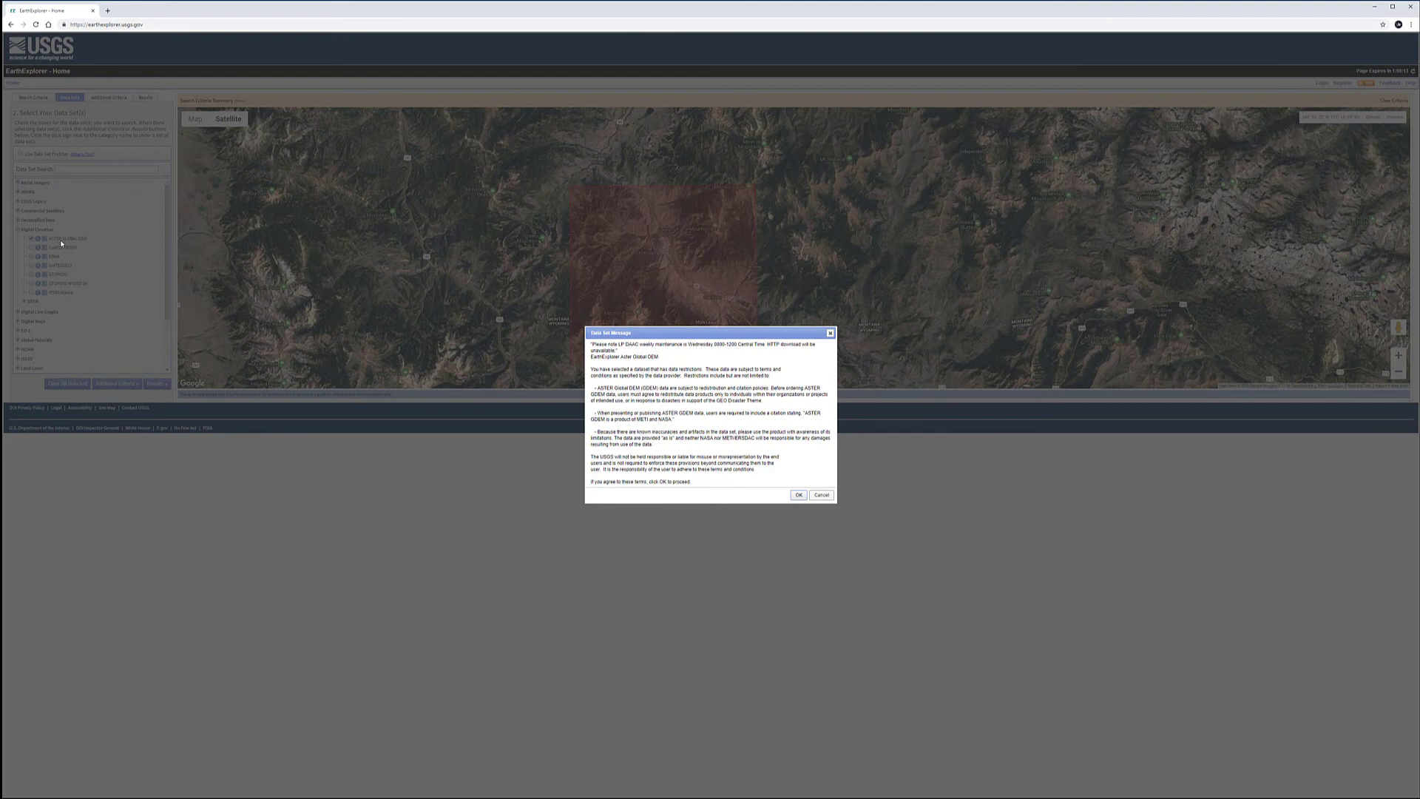
{"action": "left_click", "coordinate": [800, 494]}
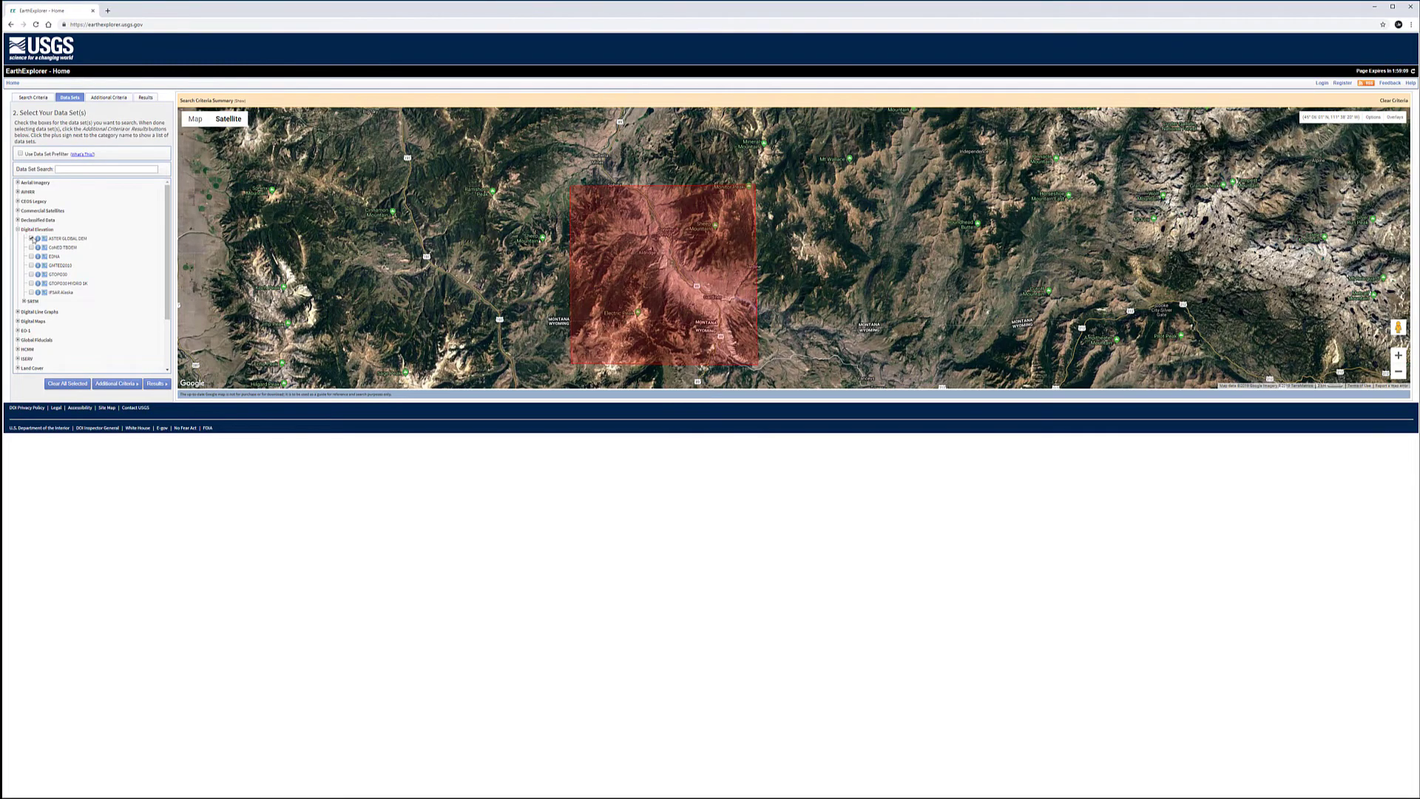
Step: Show the results, listing tiles ASTGDEMV2_0N44W111 and ASTGDEMV2_0N45W111 from 17-OCT-11
{"action": "left_click", "coordinate": [156, 383]}
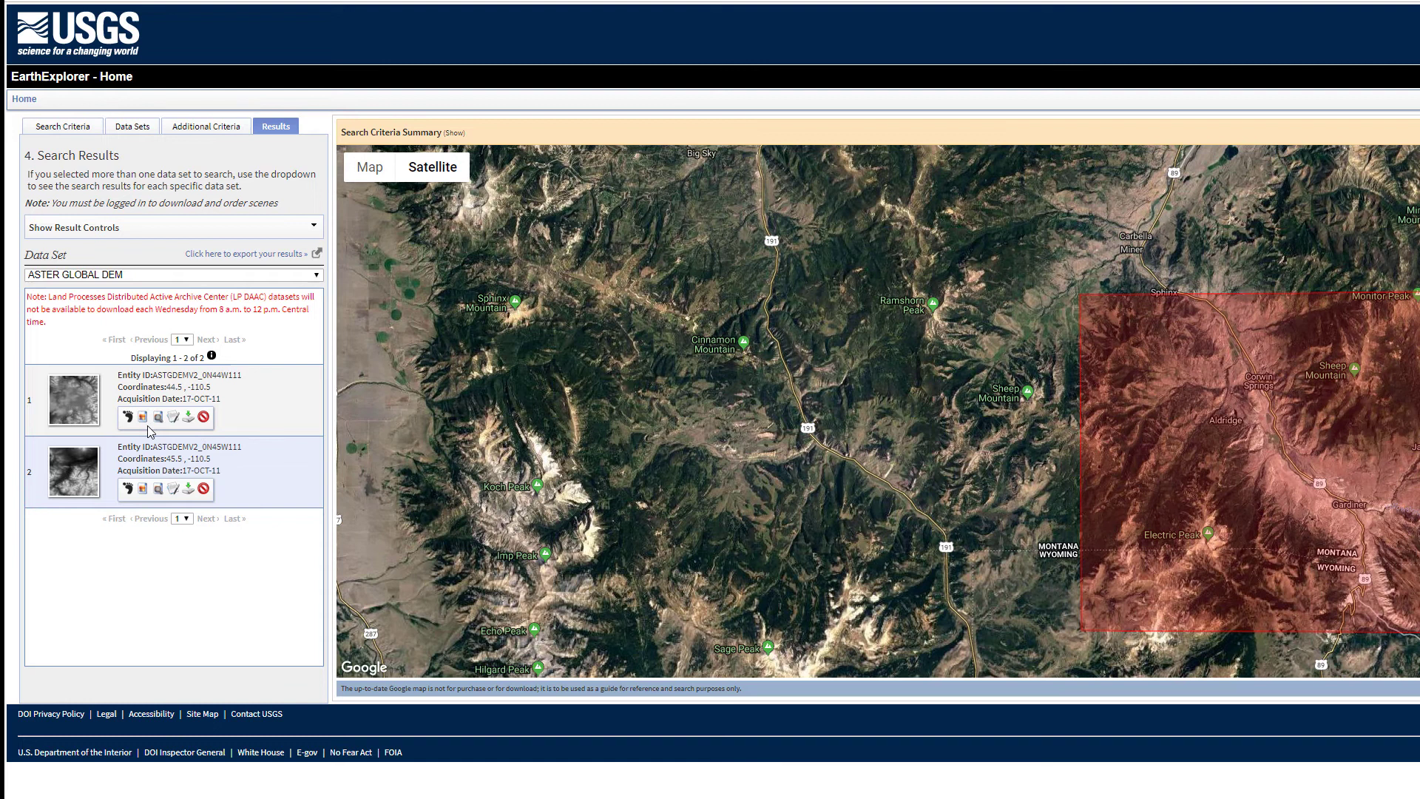
Step: Download the ASTER GLOBAL DEM tiles as Standard Format zip files from their Download Options
{"action": "left_click", "coordinate": [189, 418]}
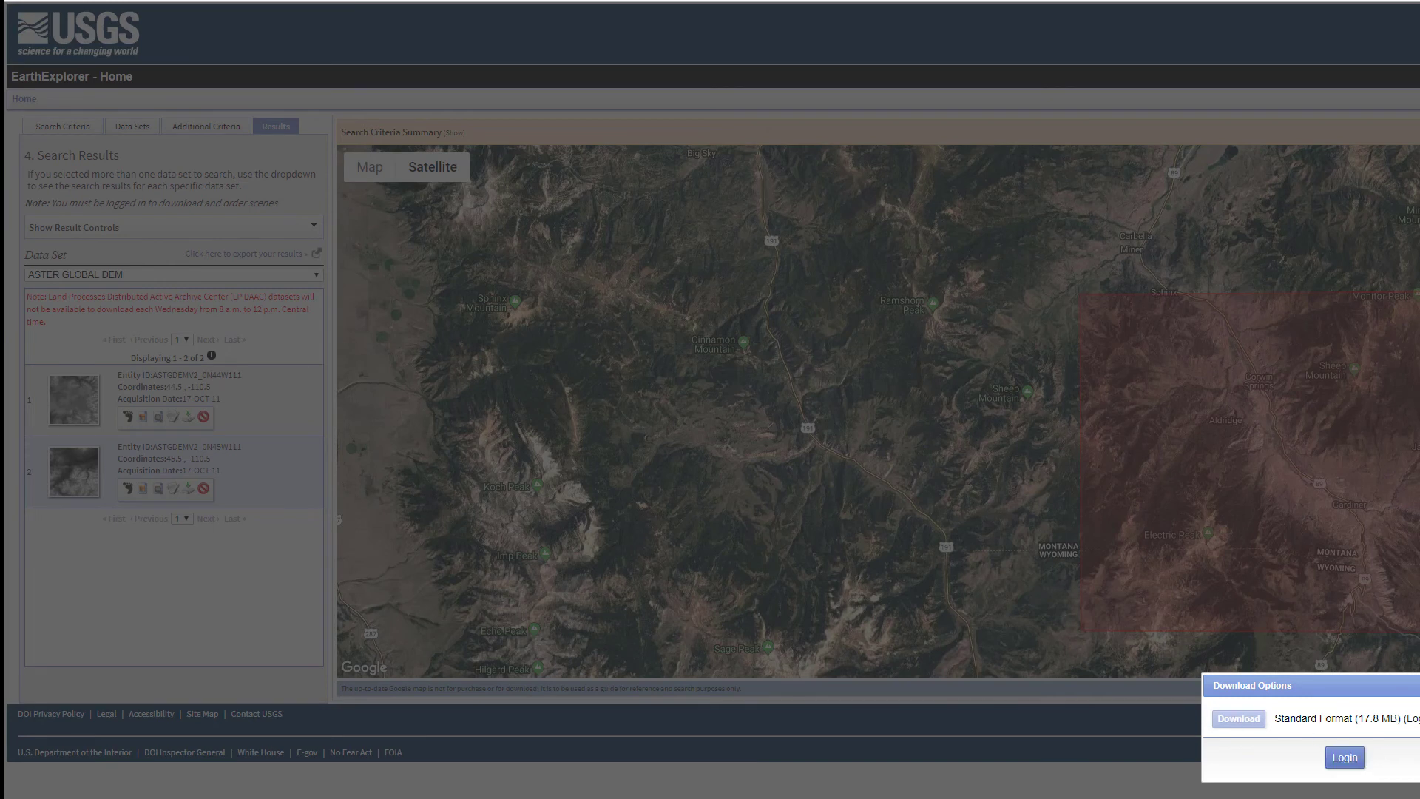
{"action": "key", "text": "Escape"}
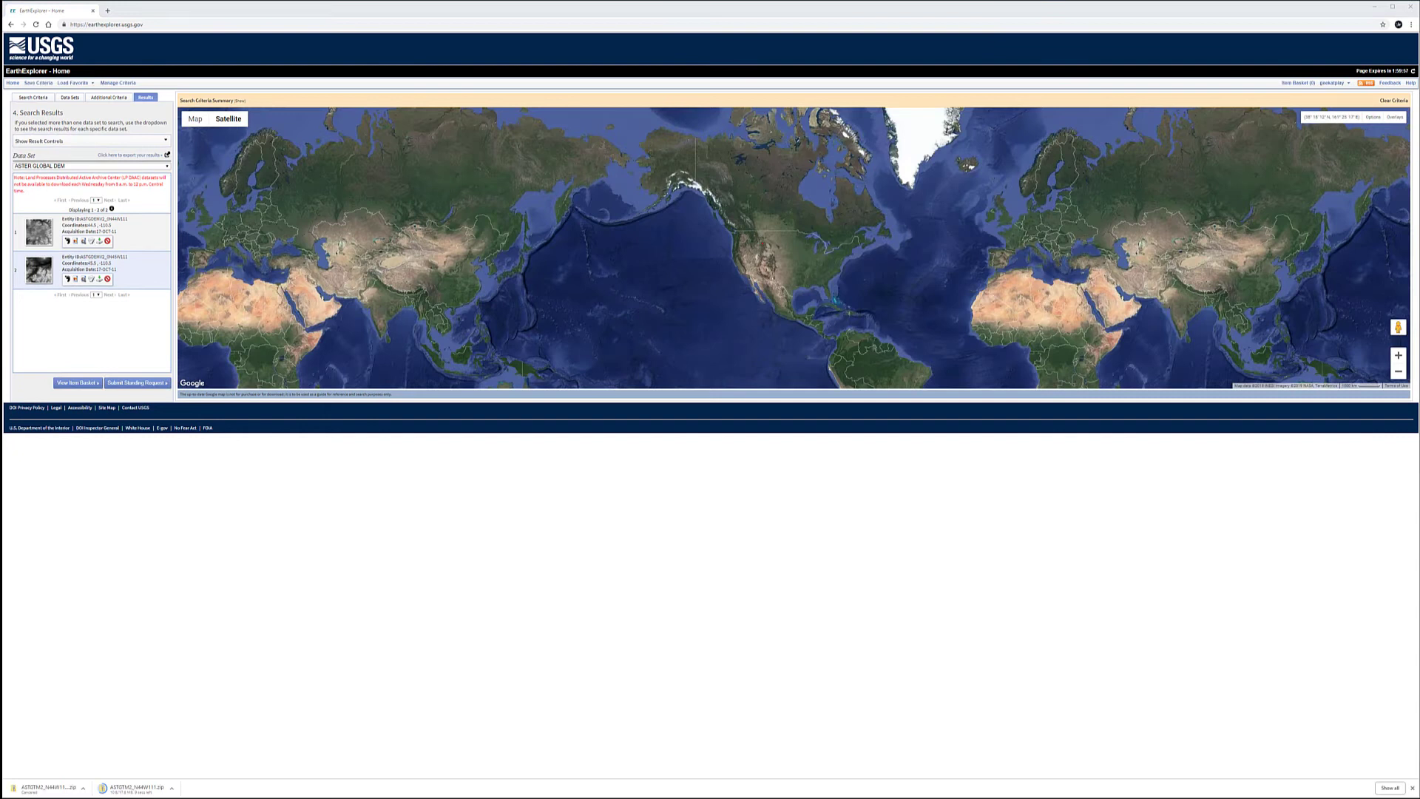
{"action": "left_click", "coordinate": [100, 279]}
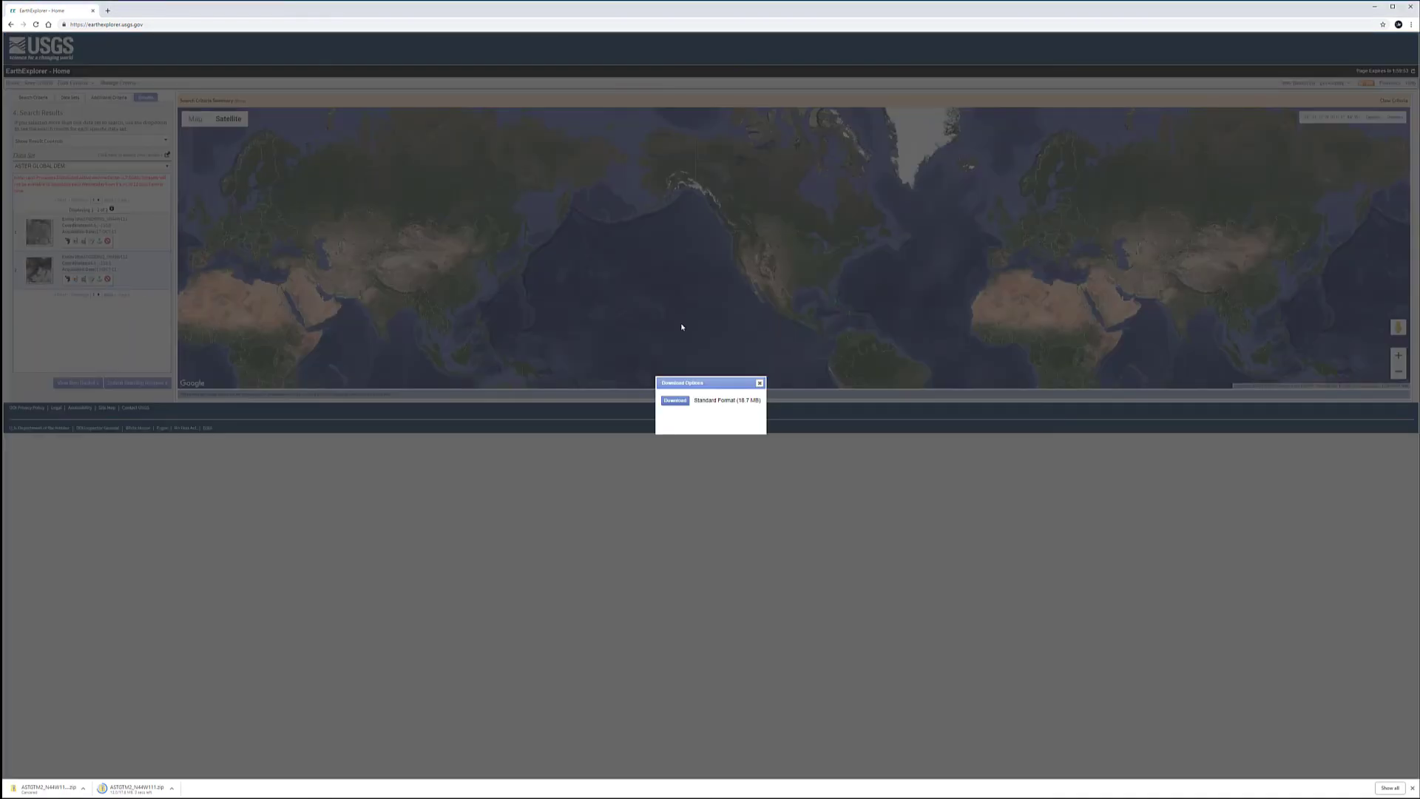
{"action": "left_click", "coordinate": [678, 400]}
{"action": "left_click", "coordinate": [760, 383]}
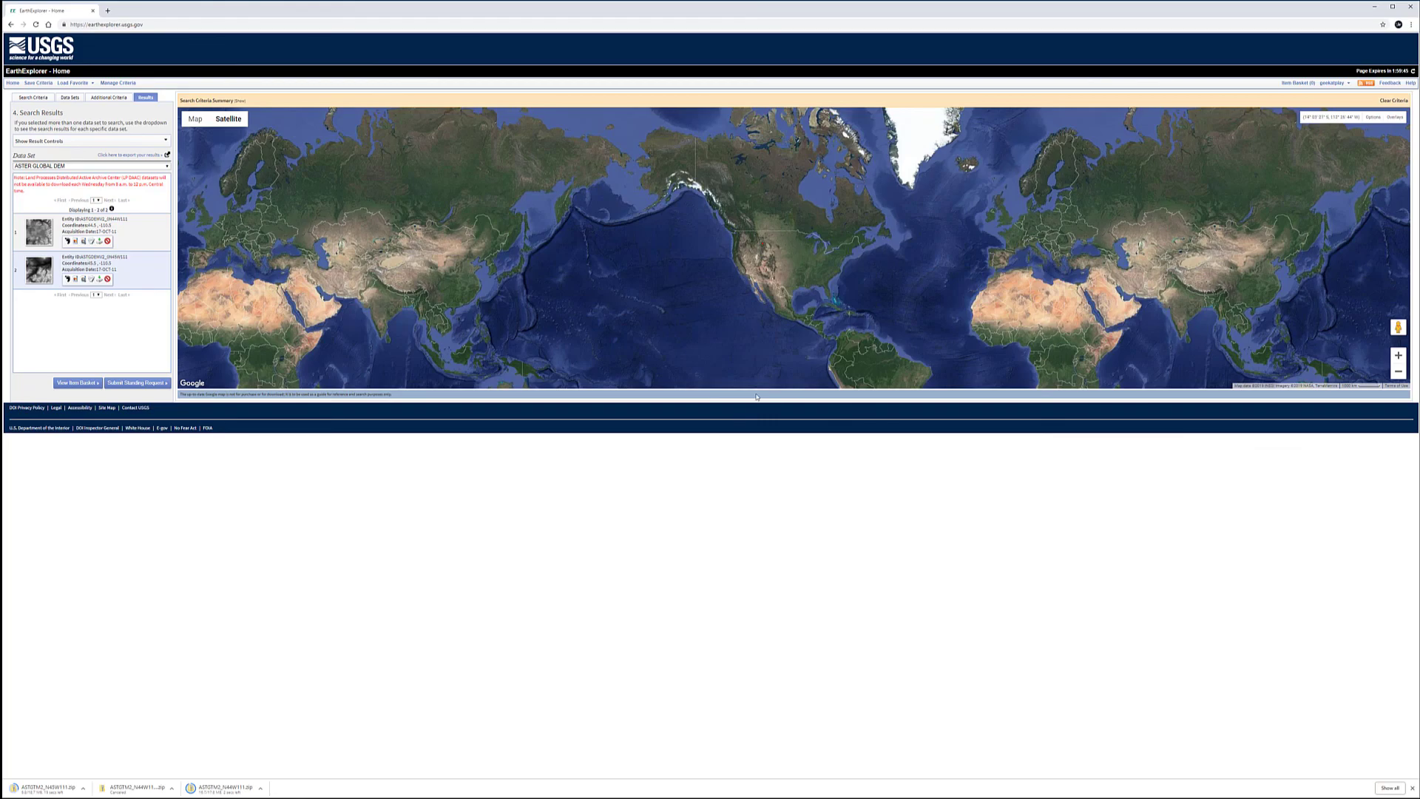